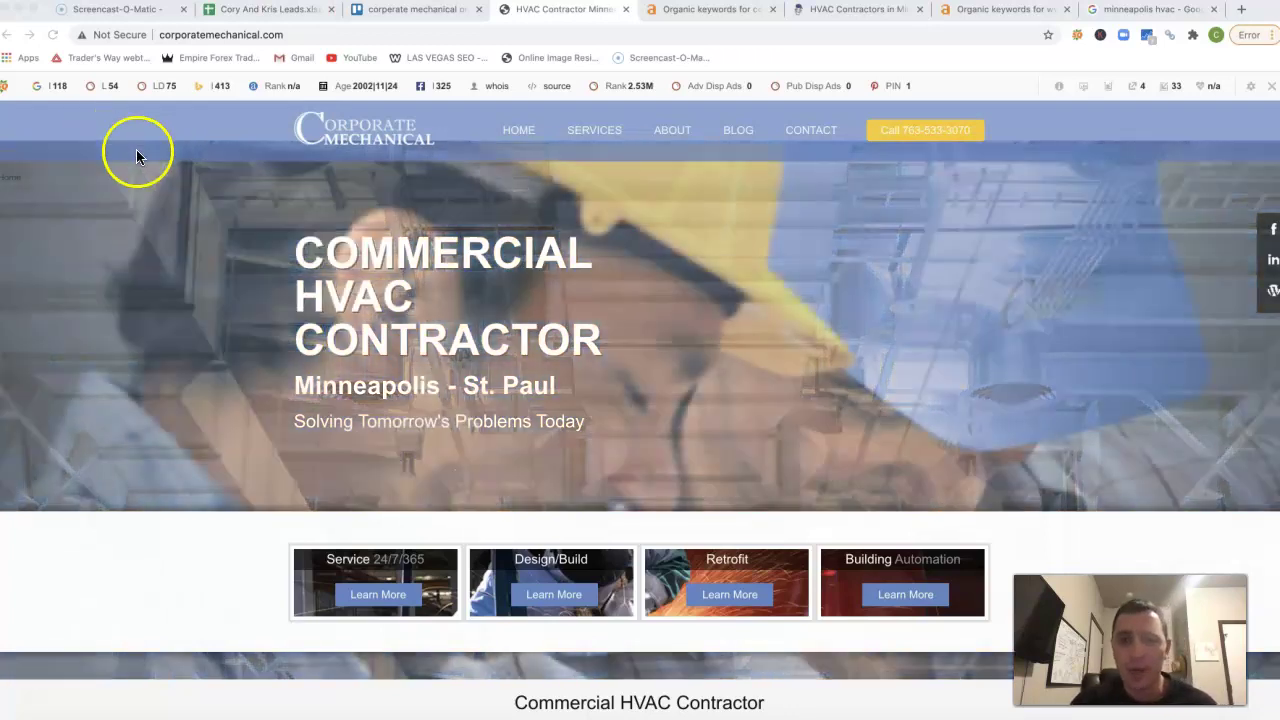
# Look through the Corporate Mechanical homepage, from the hero banner and service sections down to the commercial HVAC text and footer
pyautogui.scroll(-10, 189, 266)
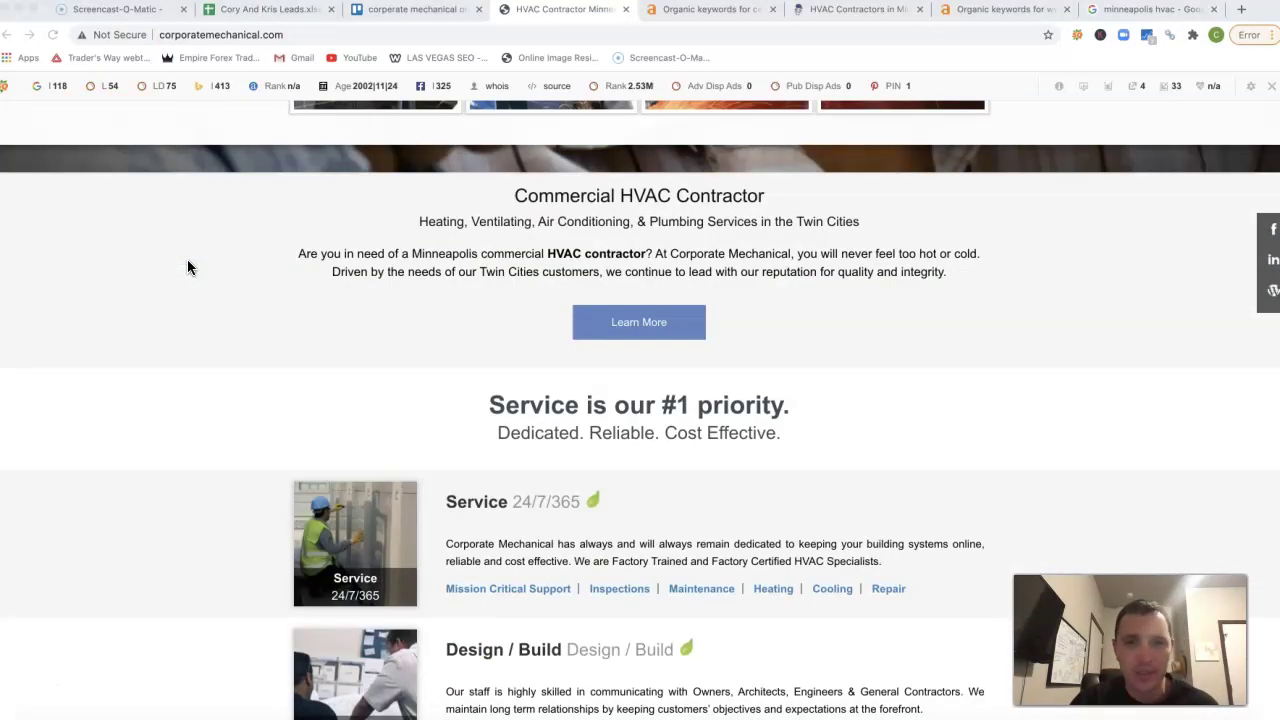
pyautogui.scroll(-6, 188, 266)
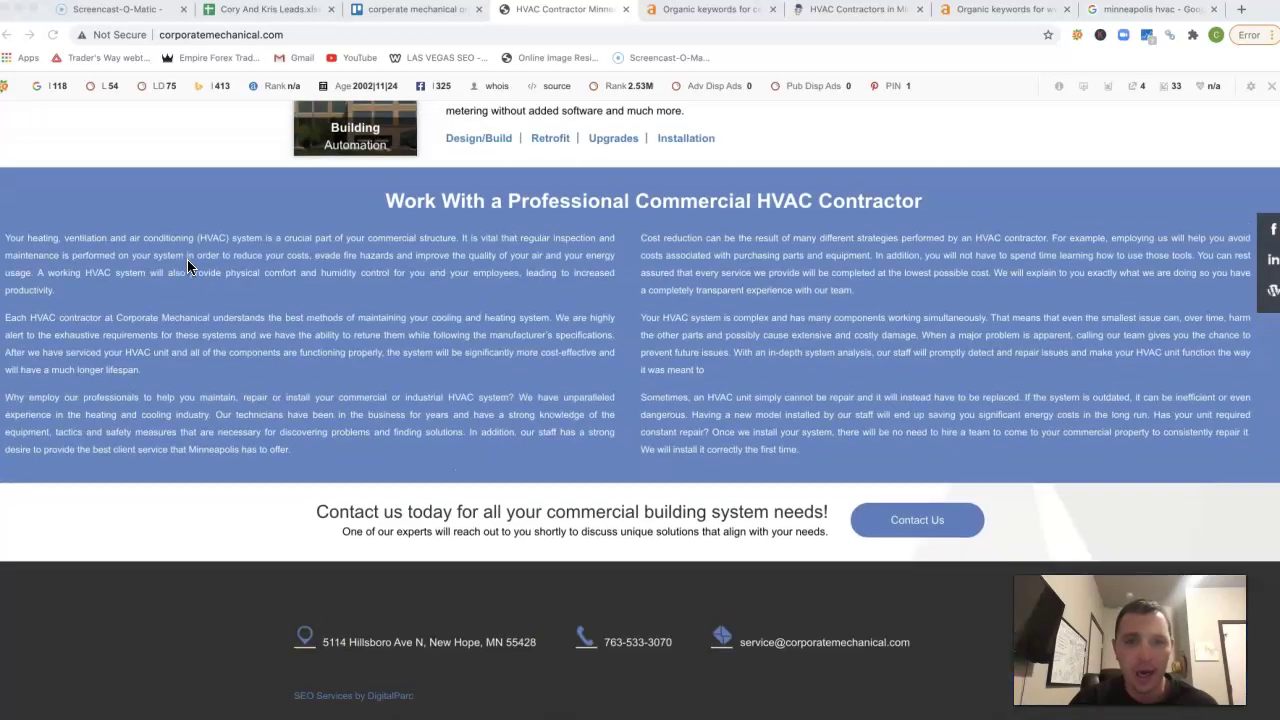
pyautogui.scroll(2, 188, 266)
pyautogui.scroll(11, 188, 266)
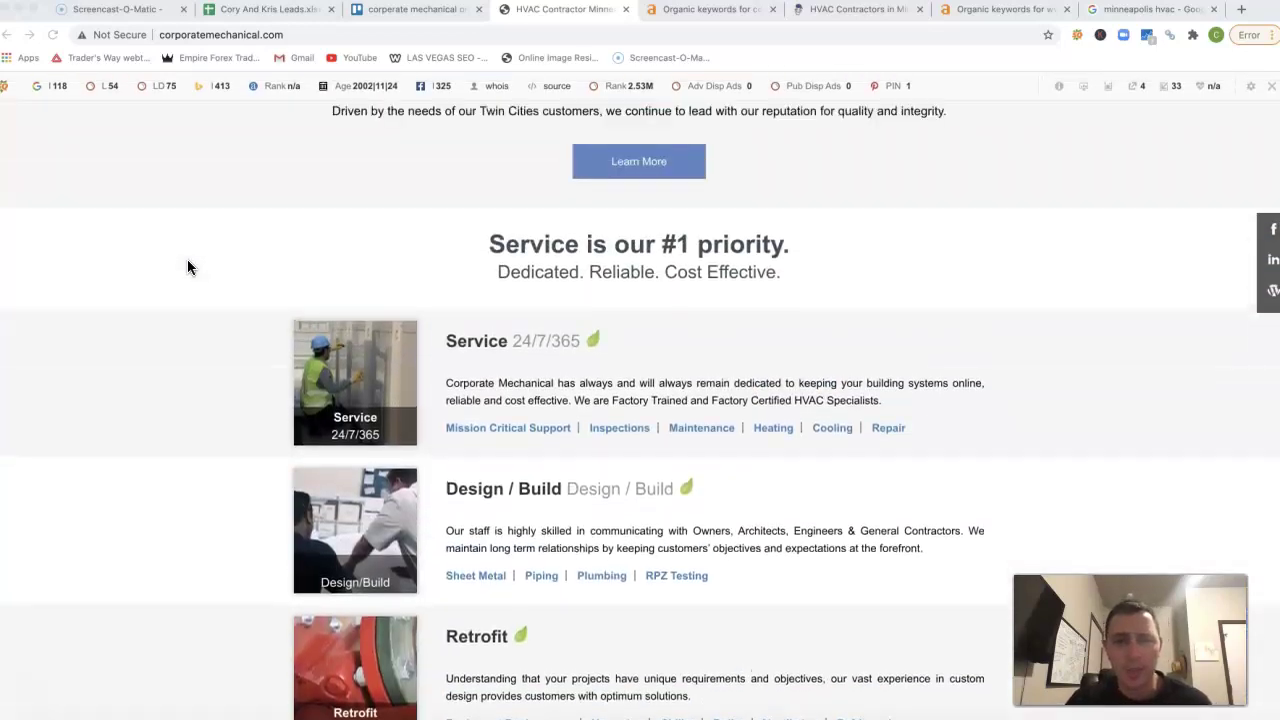
pyautogui.scroll(2, 187, 266)
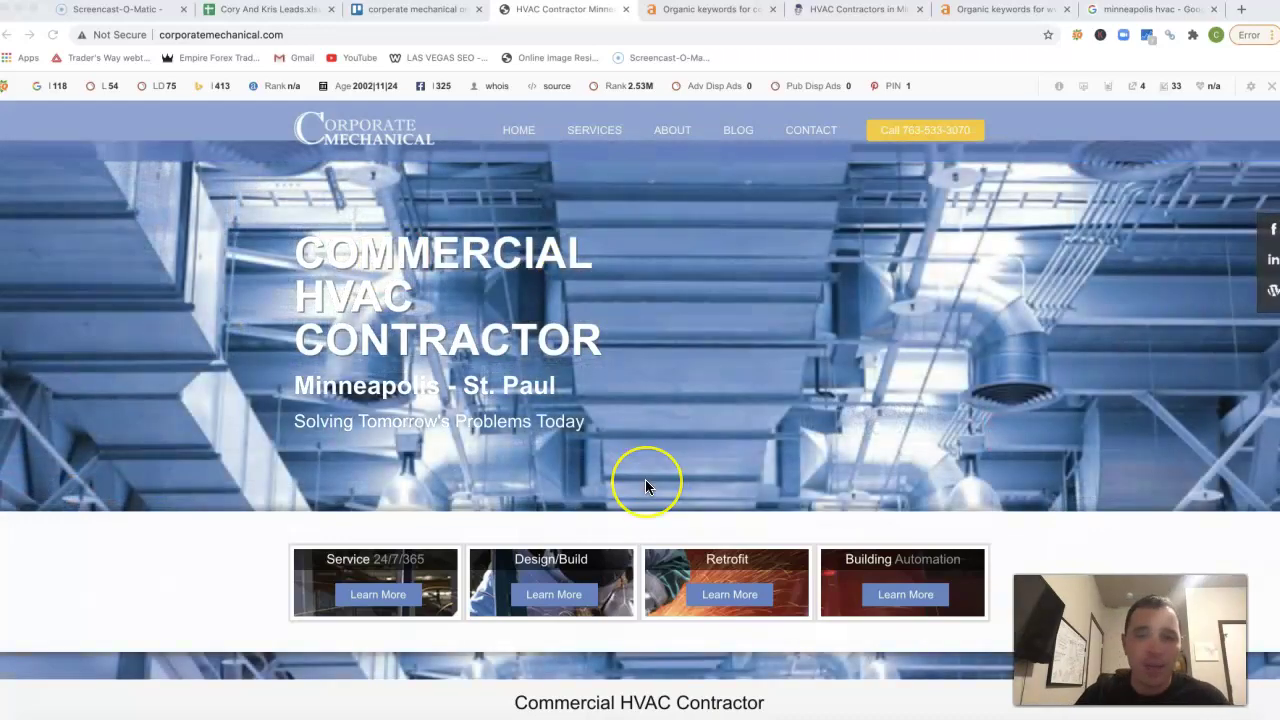
pyautogui.scroll(-6, 645, 482)
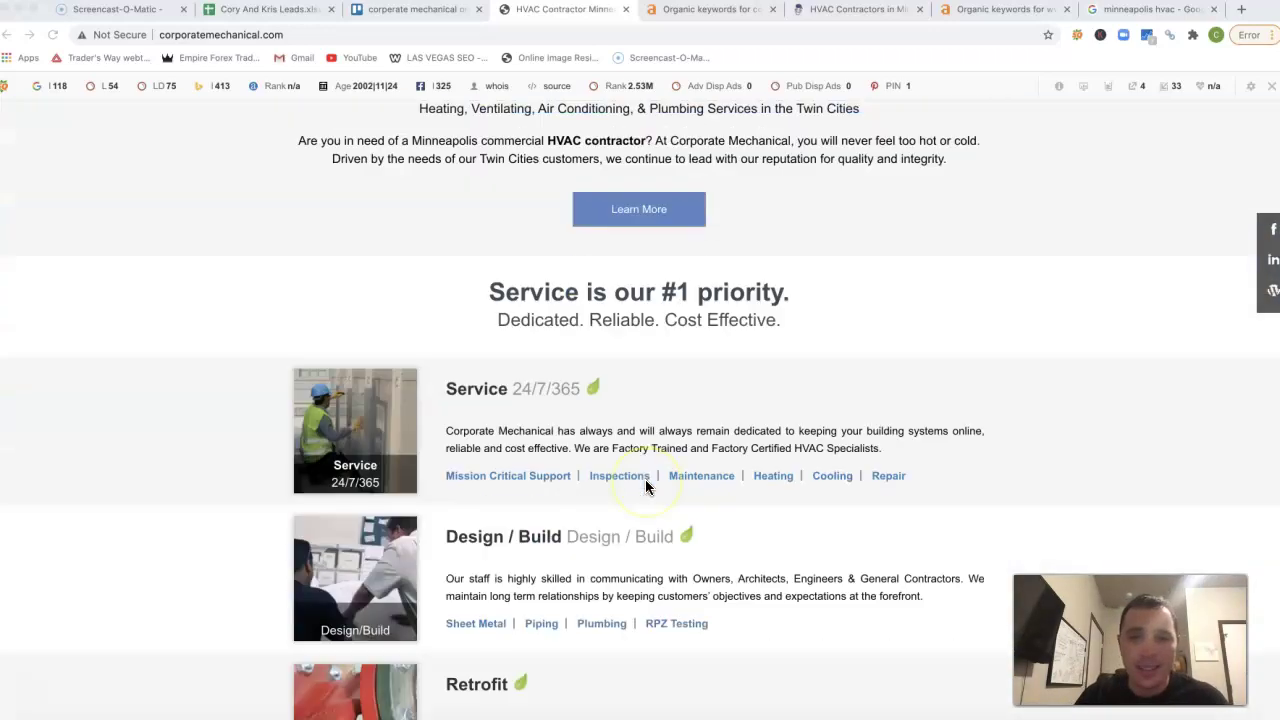
pyautogui.scroll(-8, 645, 487)
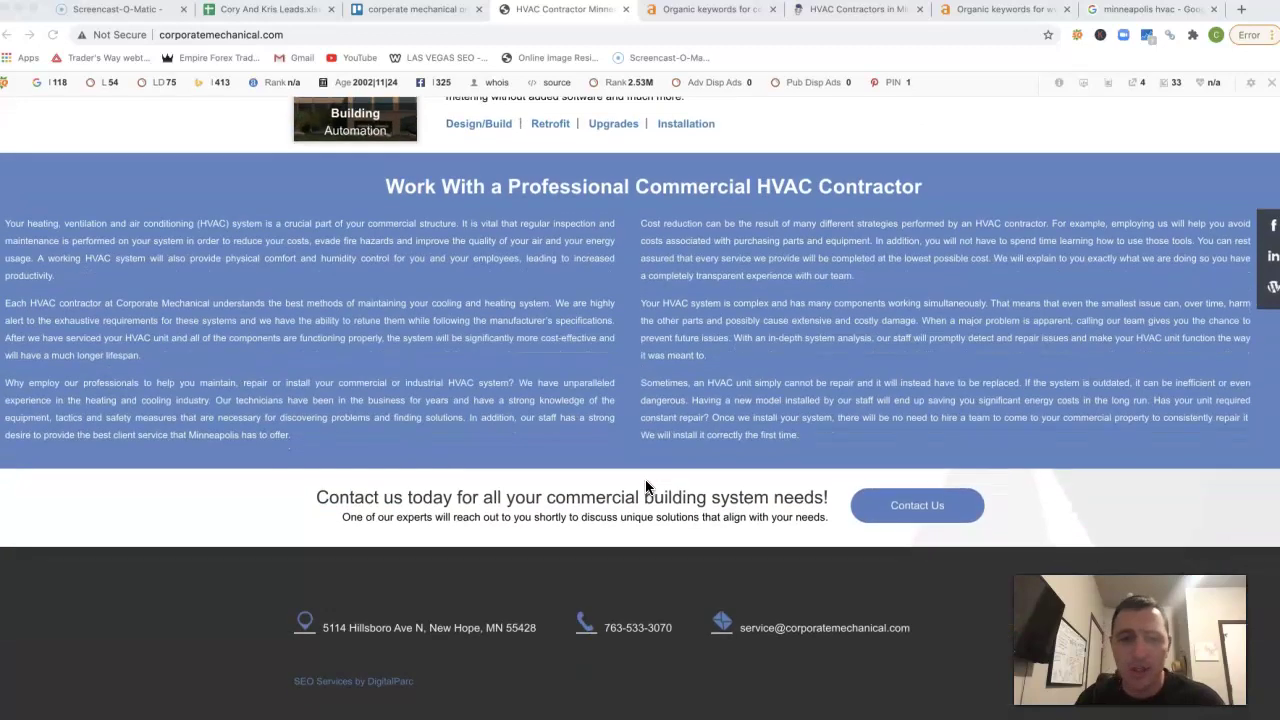
pyautogui.scroll(10, 645, 487)
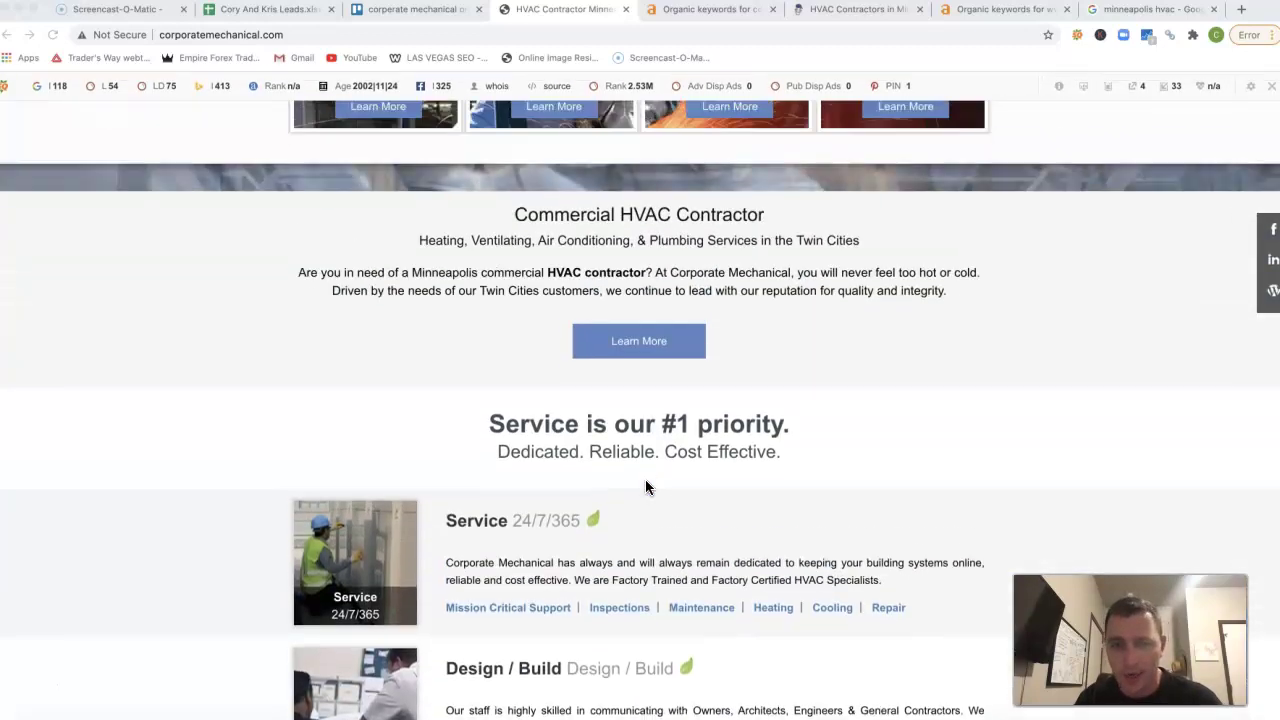
pyautogui.scroll(1, 645, 487)
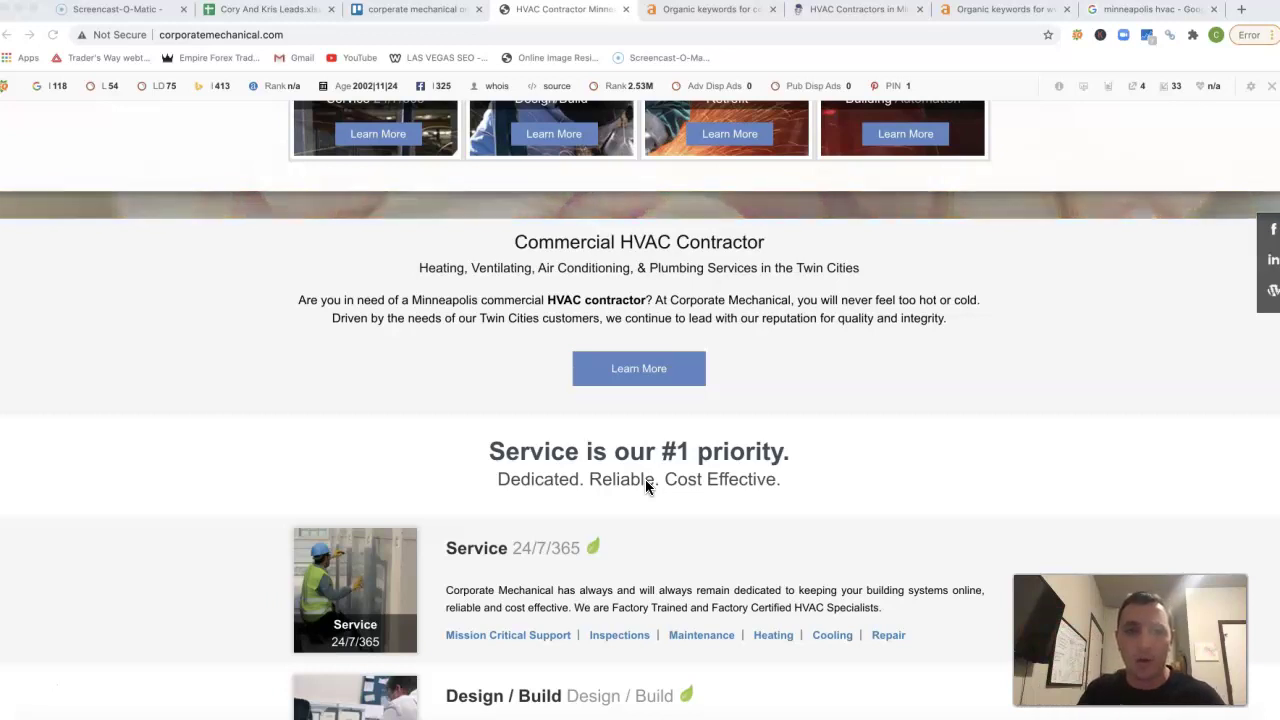
pyautogui.scroll(5, 645, 479)
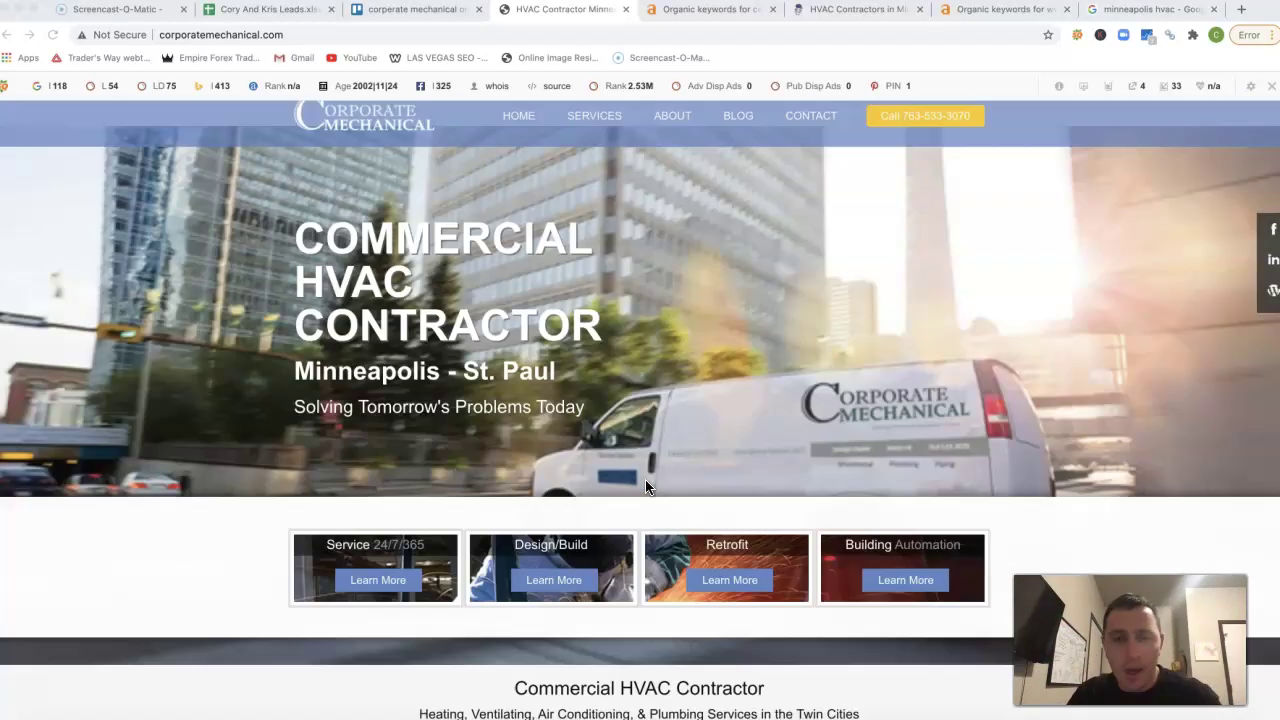
pyautogui.scroll(-4, 645, 479)
pyautogui.scroll(-2, 645, 479)
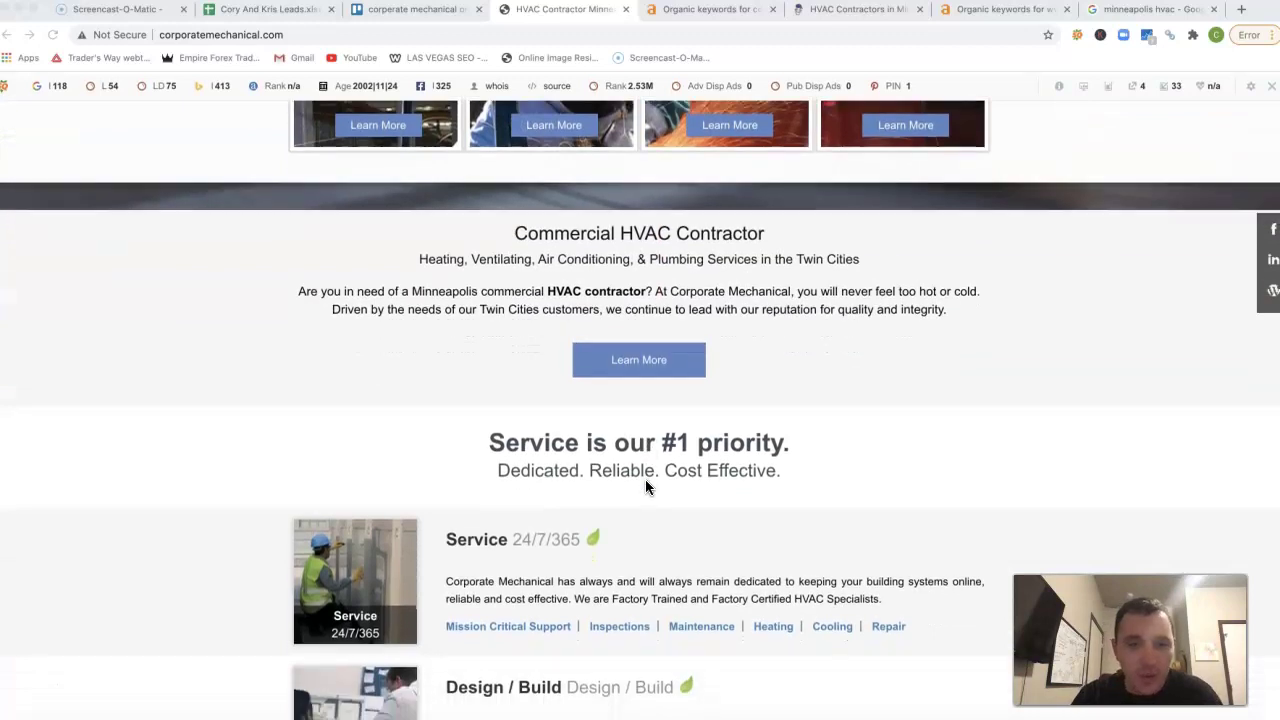
# Check the file name of the Service 24/7/365 image on the homepage without saving the image
pyautogui.rightClick(390, 561)
pyautogui.click(440, 583)
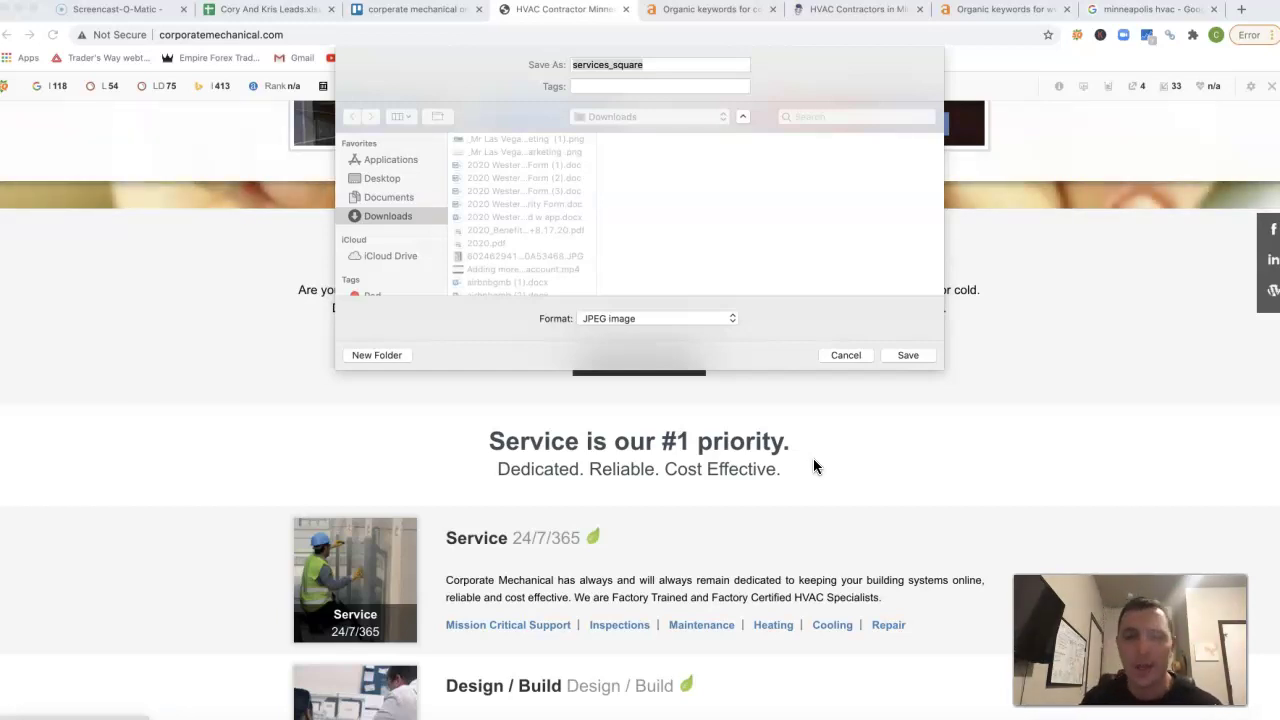
pyautogui.click(846, 355)
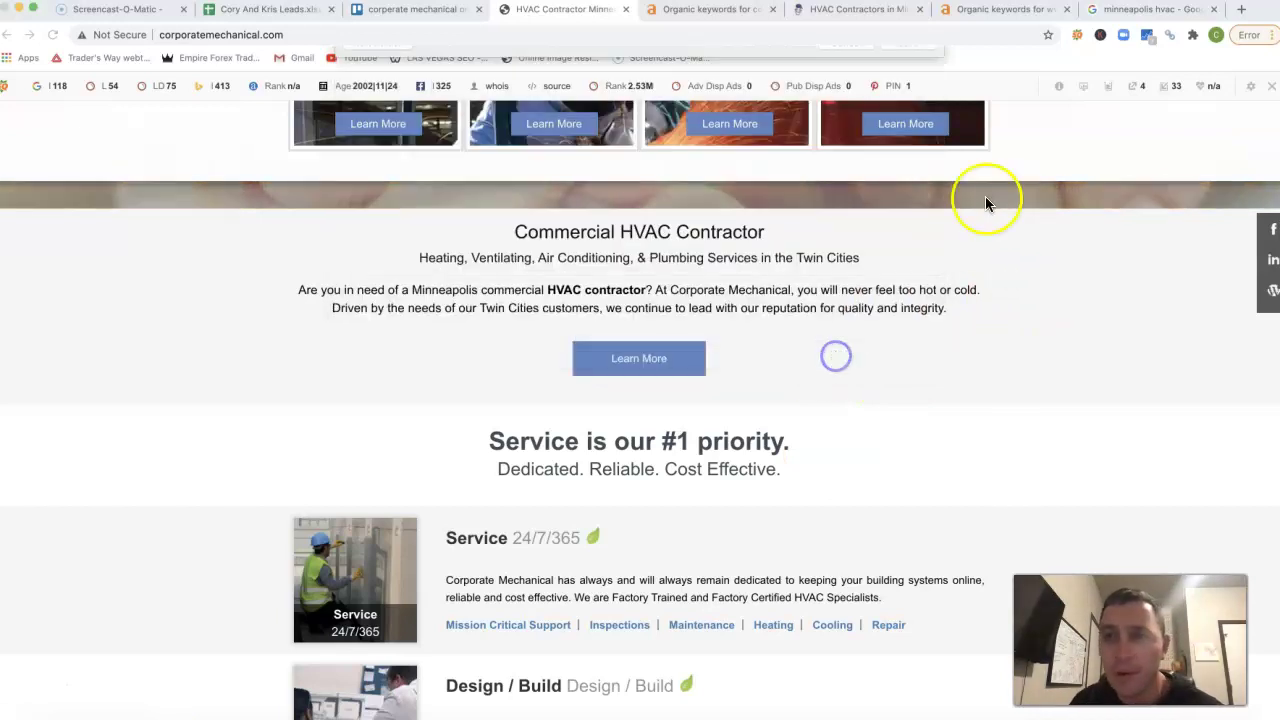
# Go to the Google results for "minneapolis hvac" and examine the sponsored HVAC pros and text ads
pyautogui.click(1125, 10)
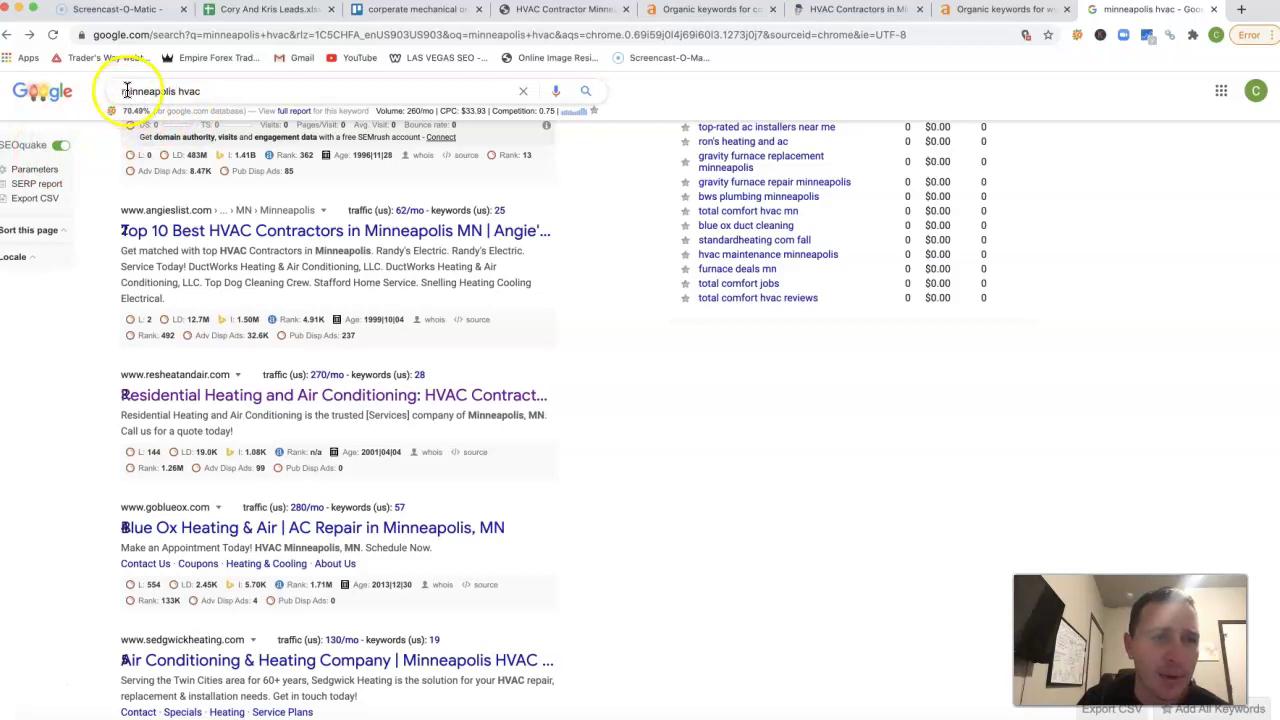
pyautogui.scroll(15, 344, 449)
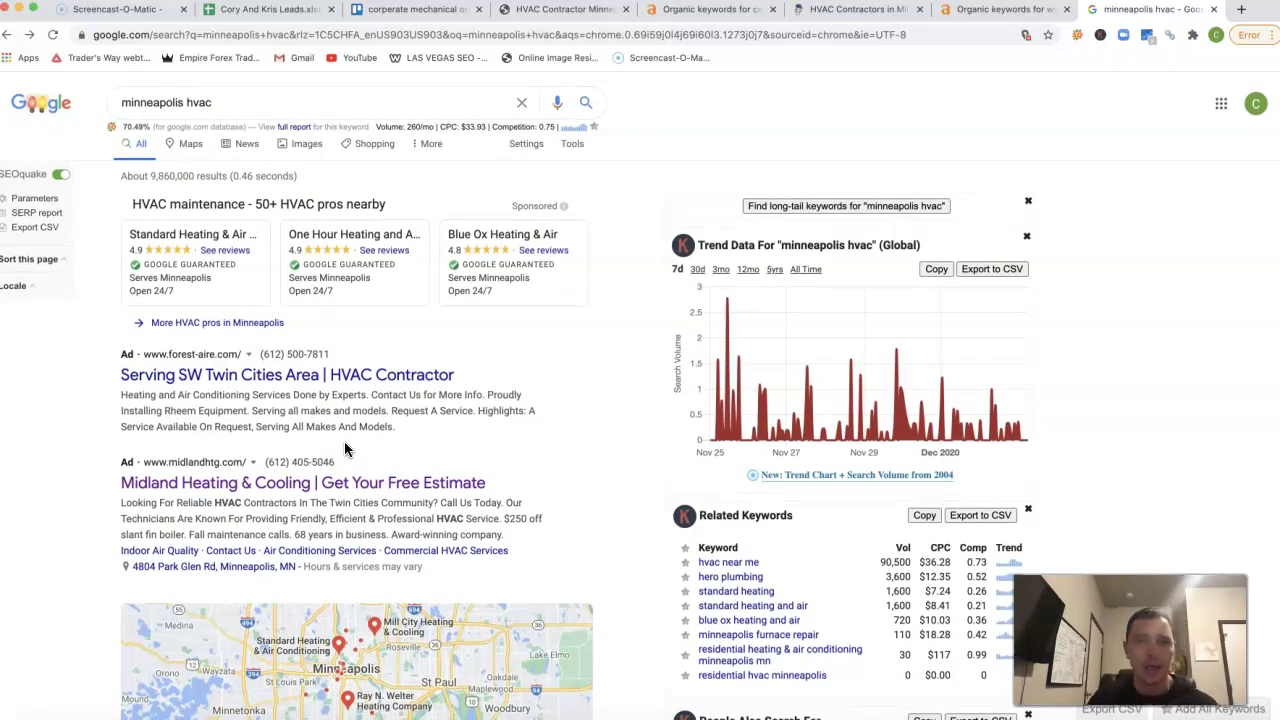
pyautogui.moveTo(333, 261)
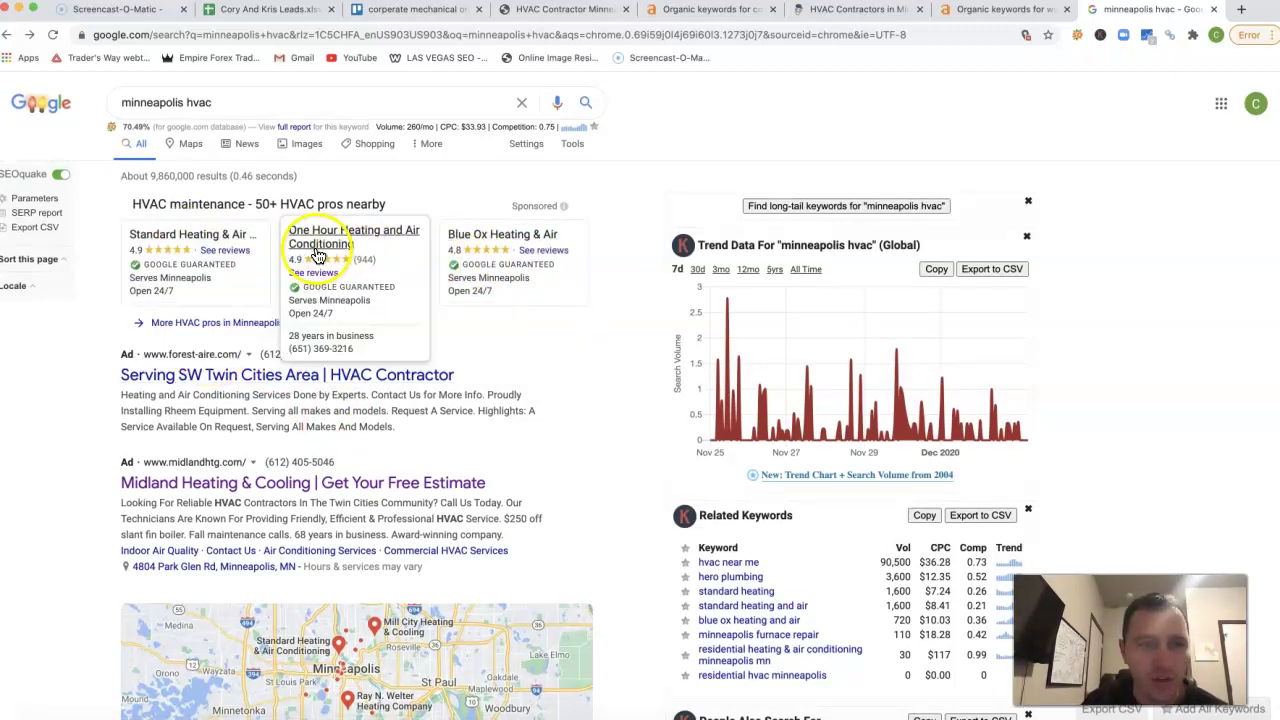
pyautogui.moveTo(471, 266)
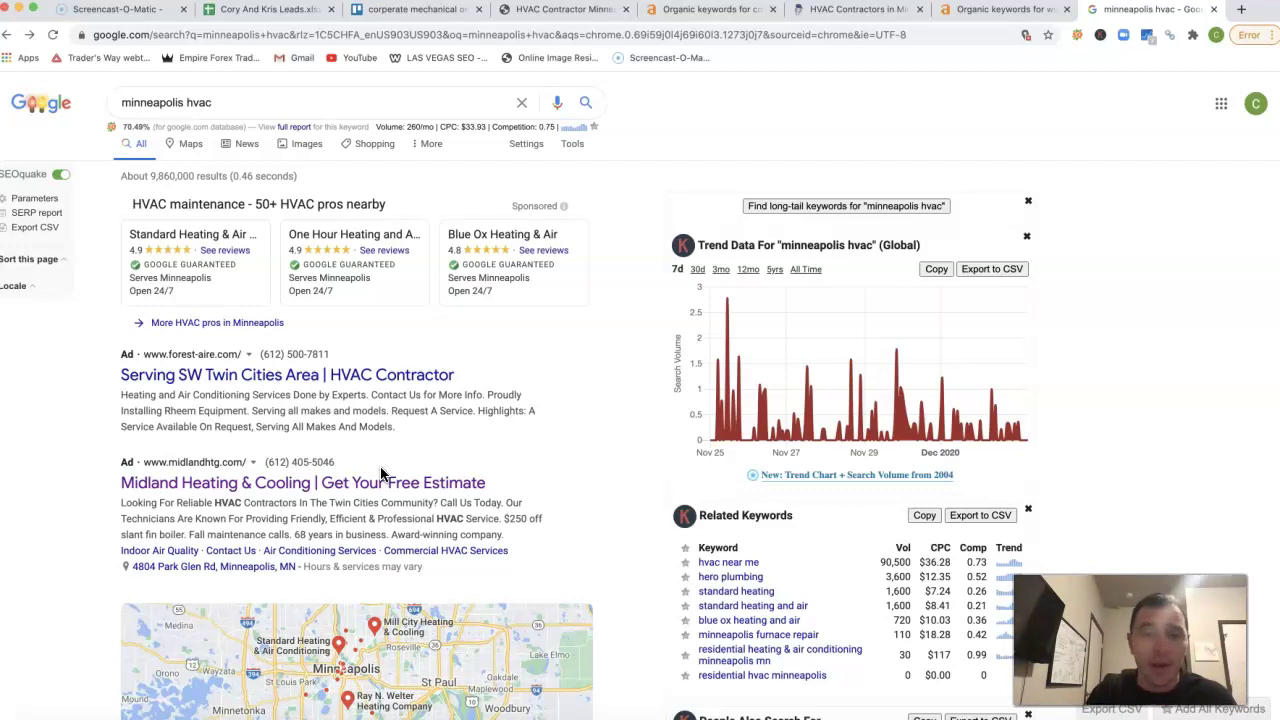
# Review the map listings and the organic results for "minneapolis hvac"
pyautogui.scroll(-5, 381, 470)
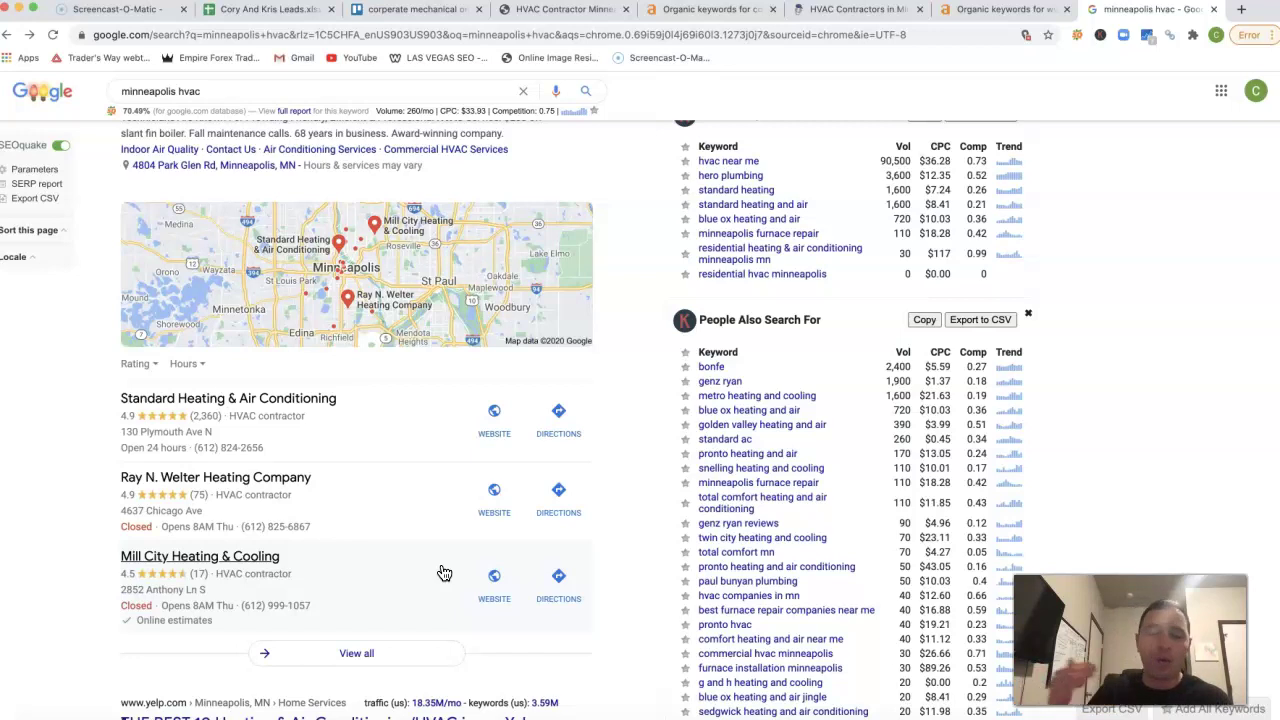
pyautogui.scroll(-3, 444, 572)
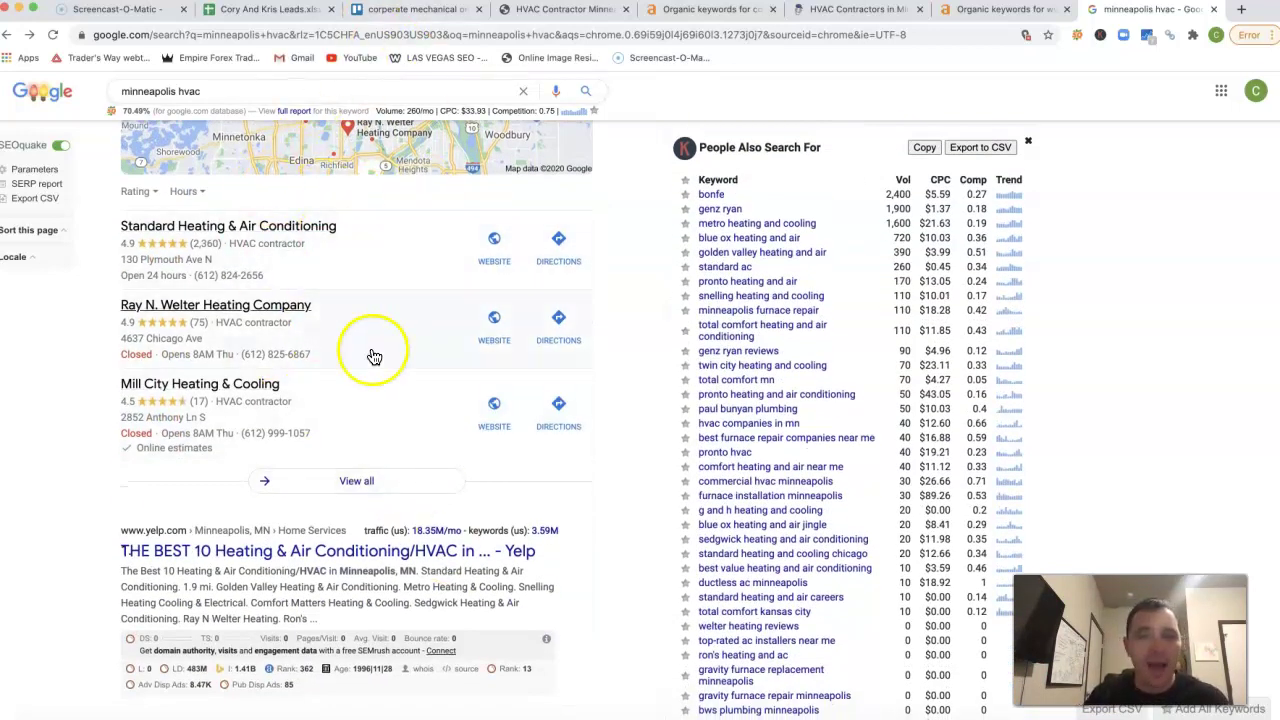
pyautogui.scroll(-5, 391, 449)
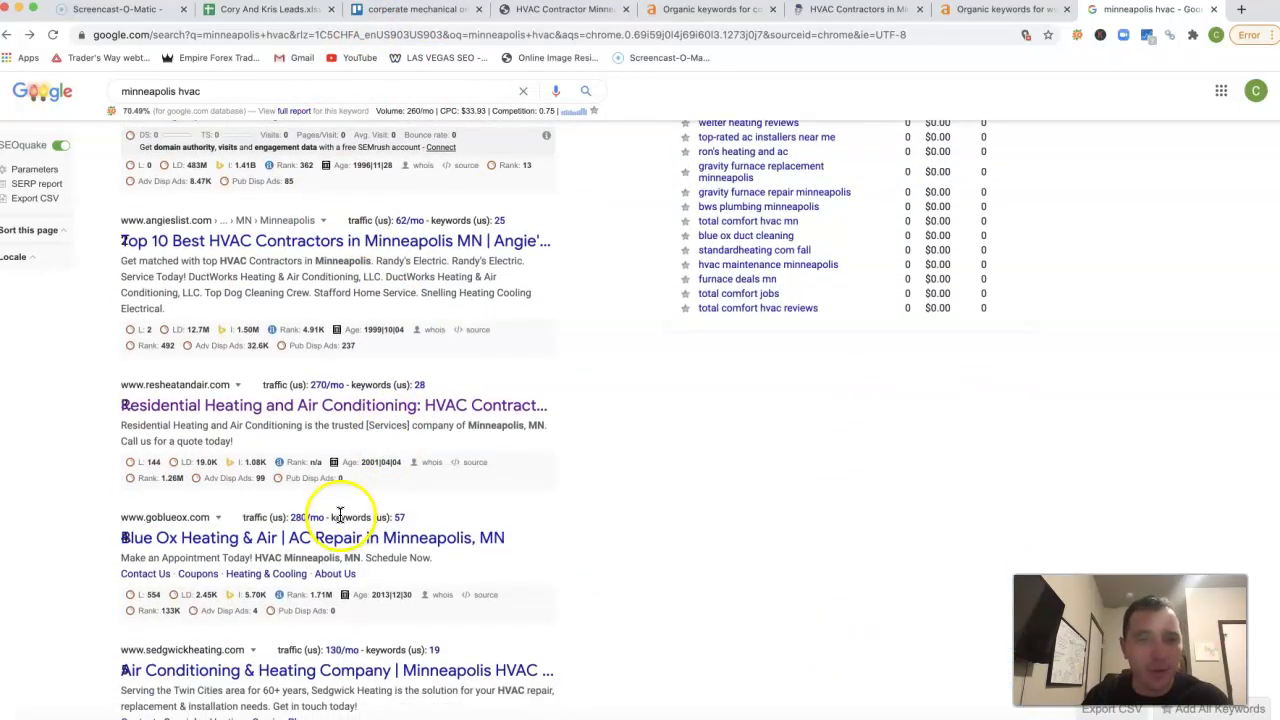
pyautogui.scroll(-9, 338, 517)
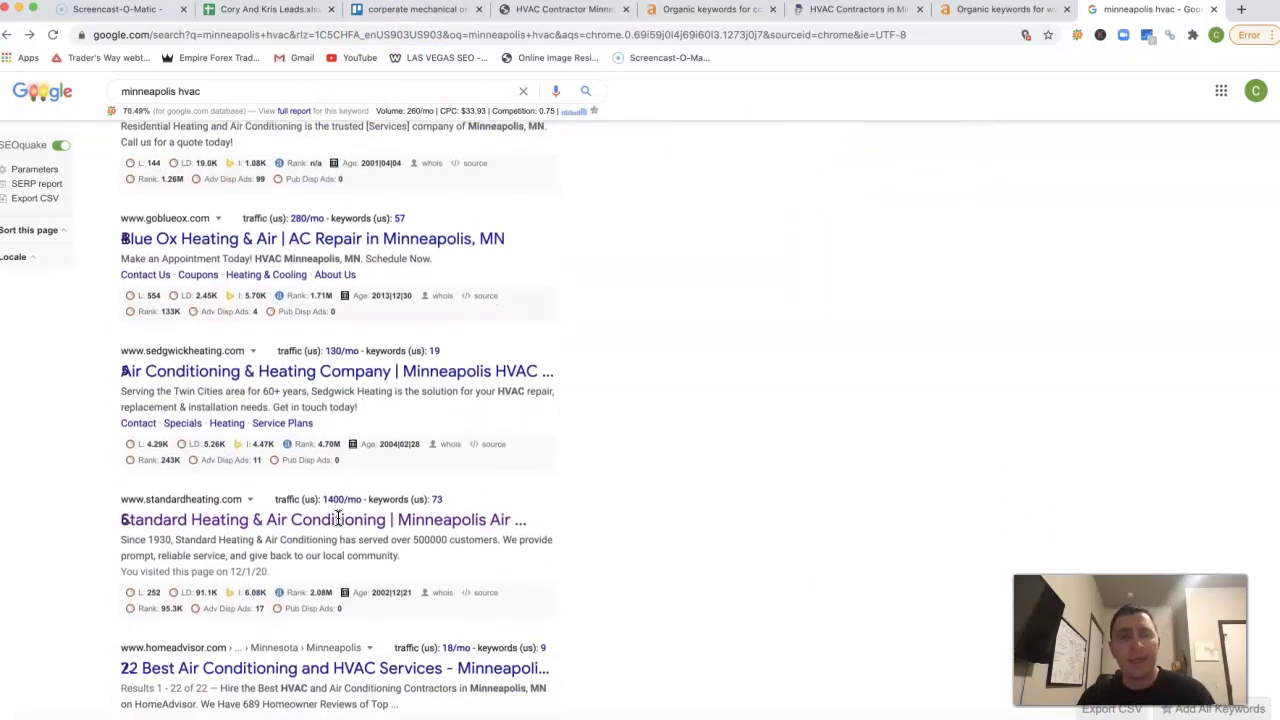
pyautogui.scroll(4, 338, 517)
pyautogui.scroll(8, 338, 517)
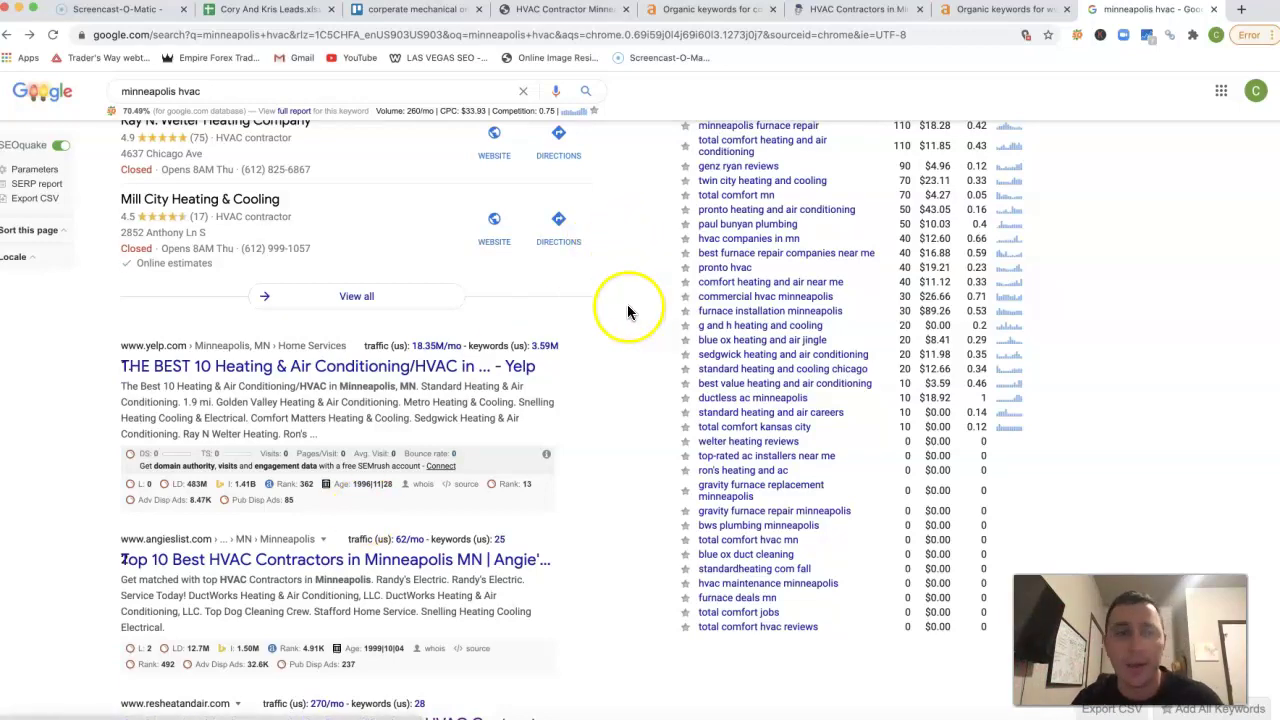
pyautogui.scroll(10, 766, 280)
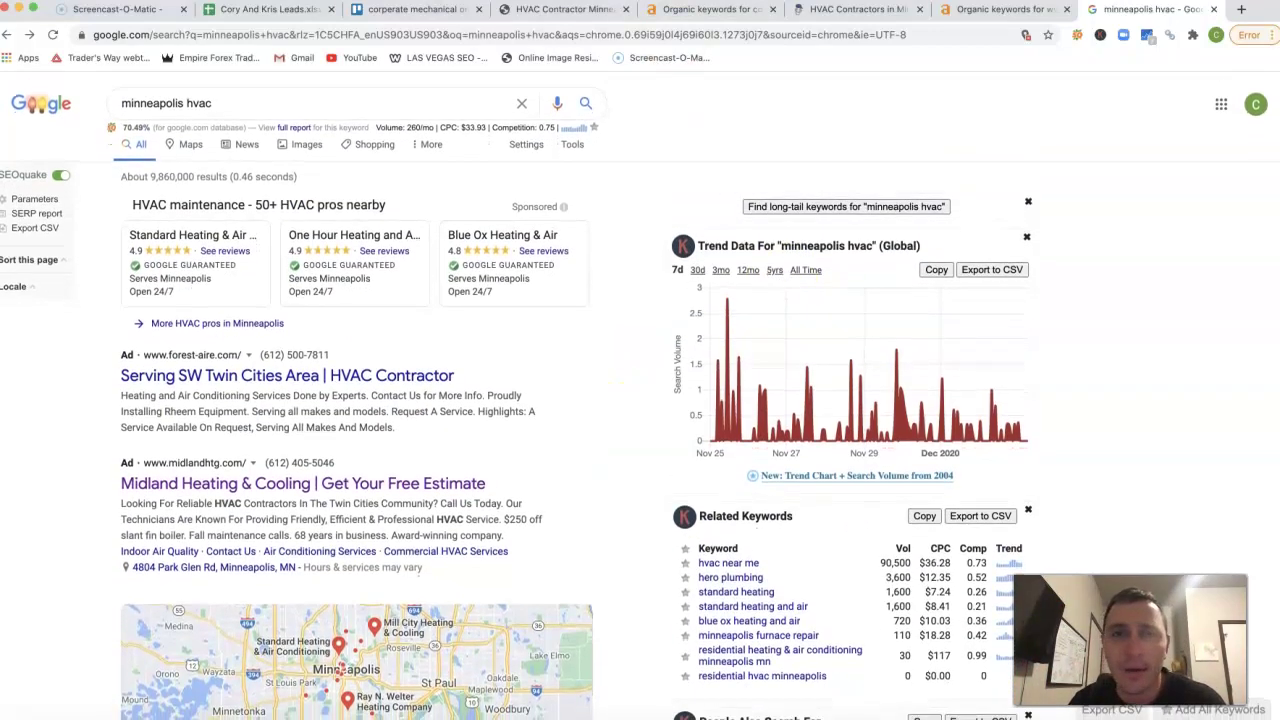
# Switch to Ahrefs and open the Site Explorer overview for corporatemechanical.com to check its organic traffic
pyautogui.click(531, 10)
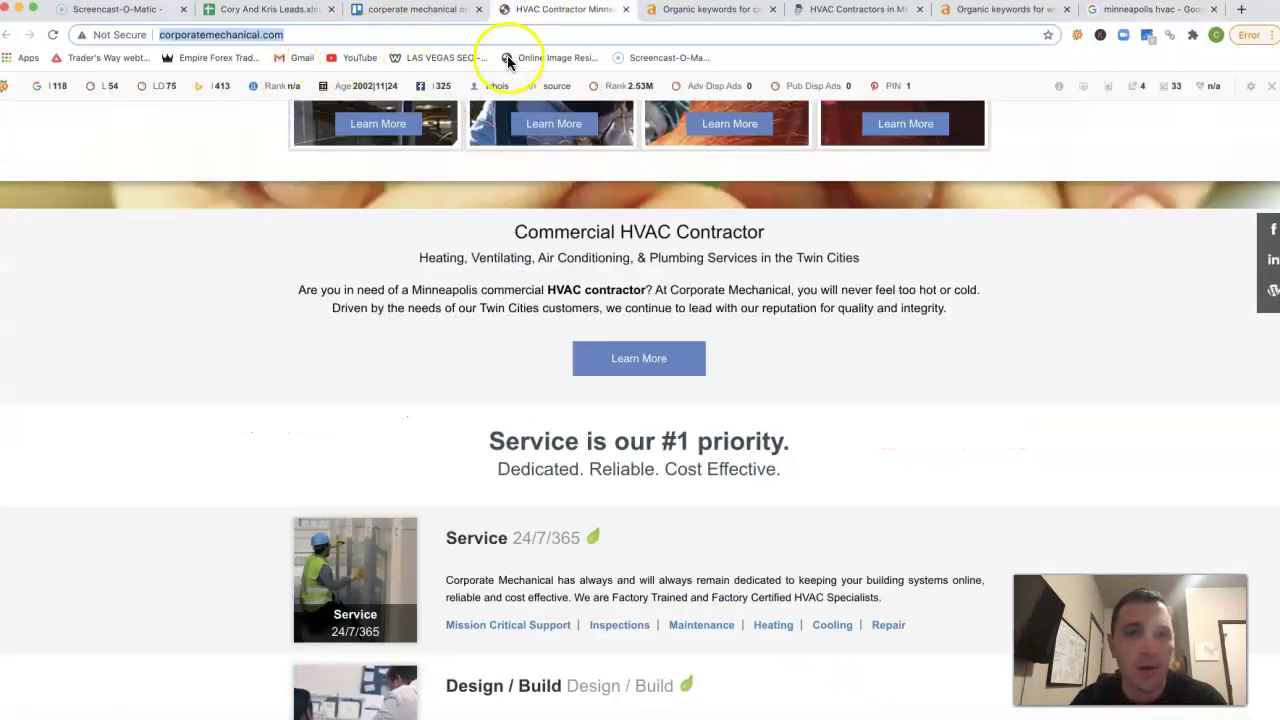
pyautogui.click(738, 10)
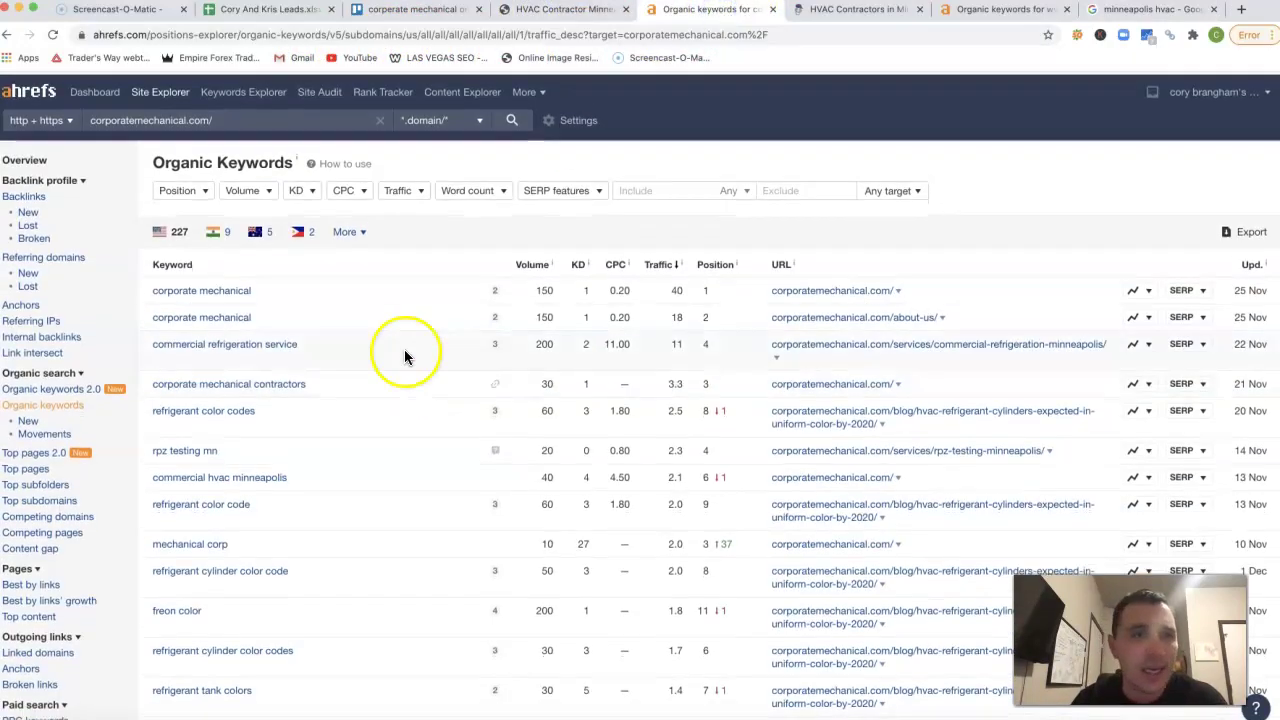
pyautogui.click(35, 160)
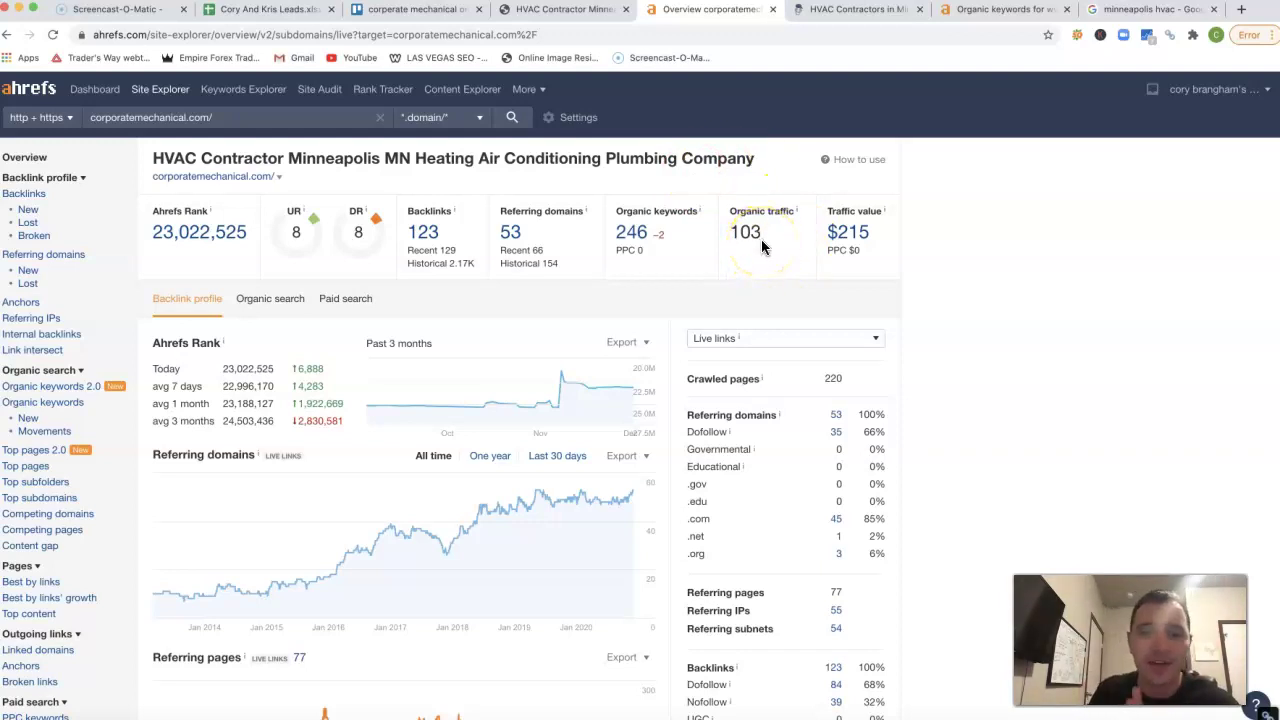
# Open the Organic Keywords report for corporatemechanical.com and review its keywords, search volumes and ranking positions
pyautogui.click(634, 234)
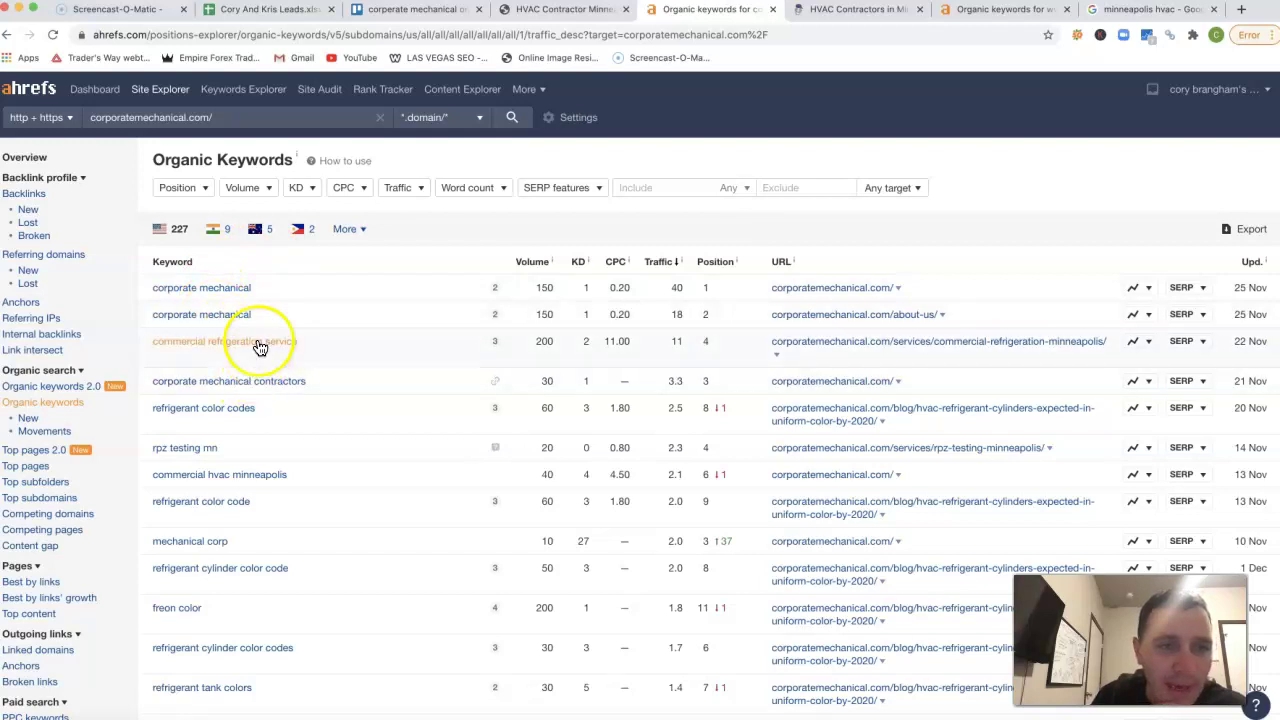
pyautogui.scroll(-3, 272, 544)
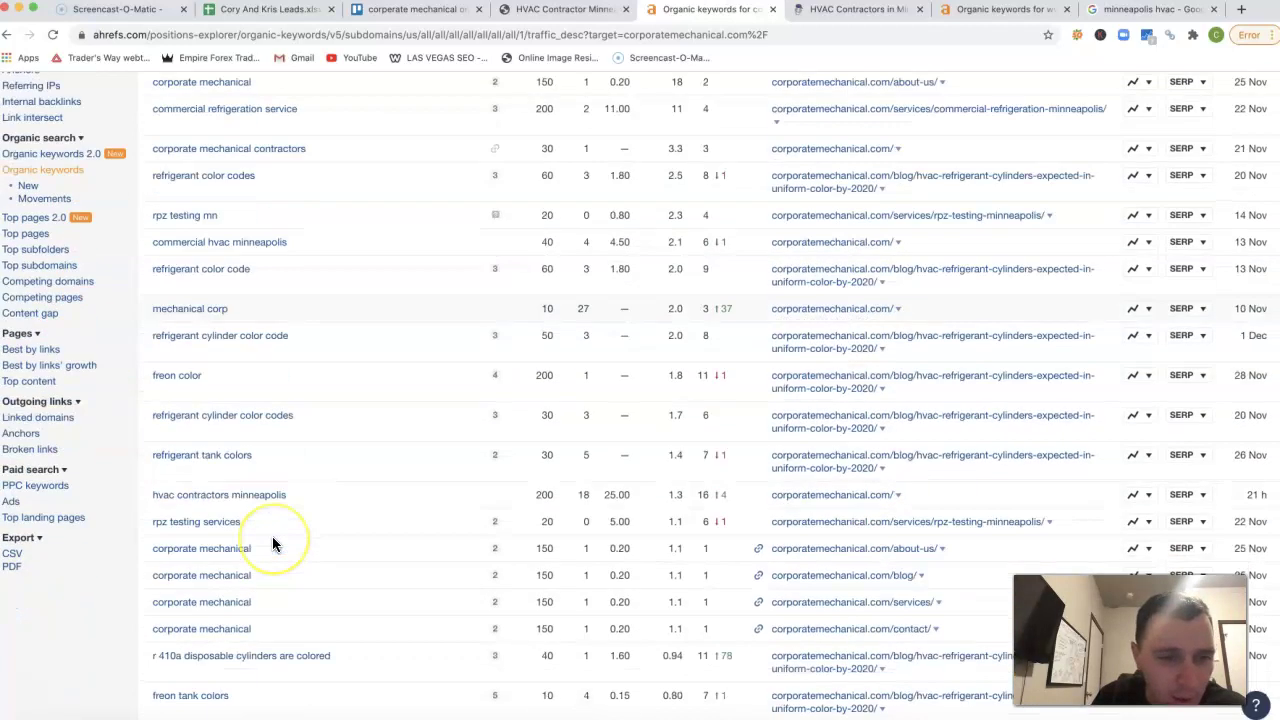
pyautogui.scroll(-1, 272, 544)
pyautogui.scroll(-2, 274, 544)
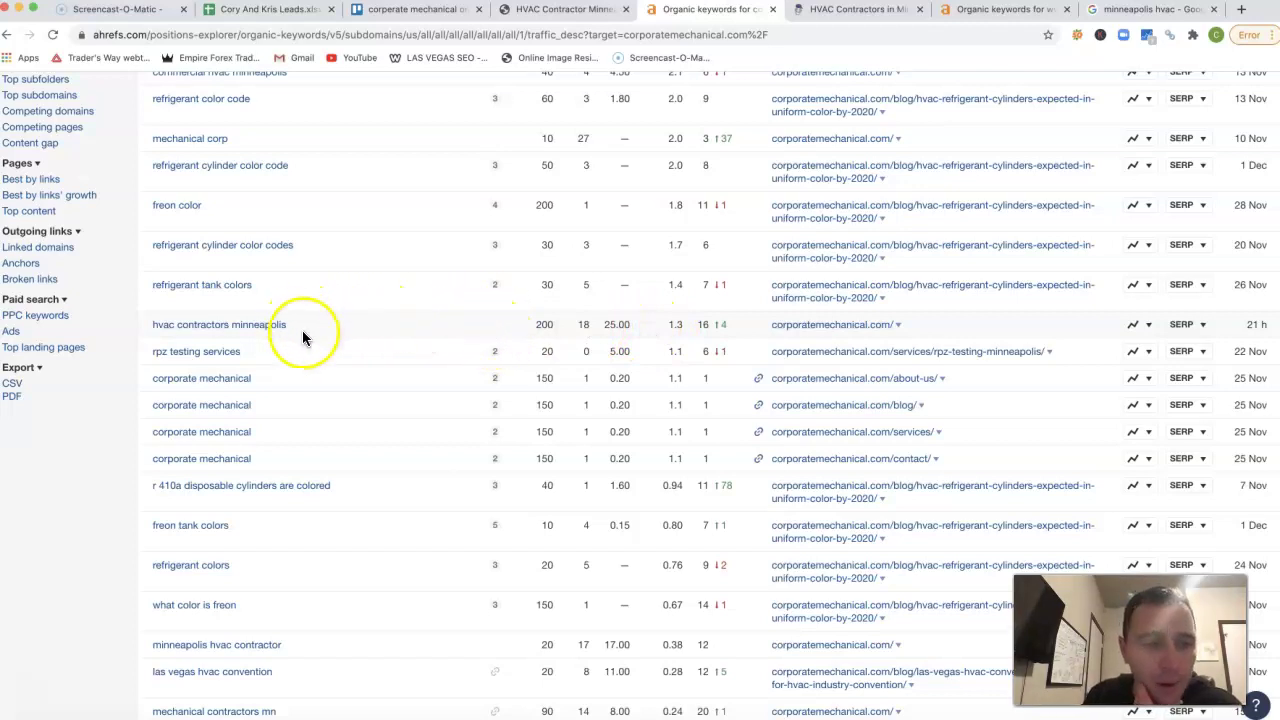
pyautogui.scroll(-5, 313, 452)
pyautogui.scroll(-3, 312, 452)
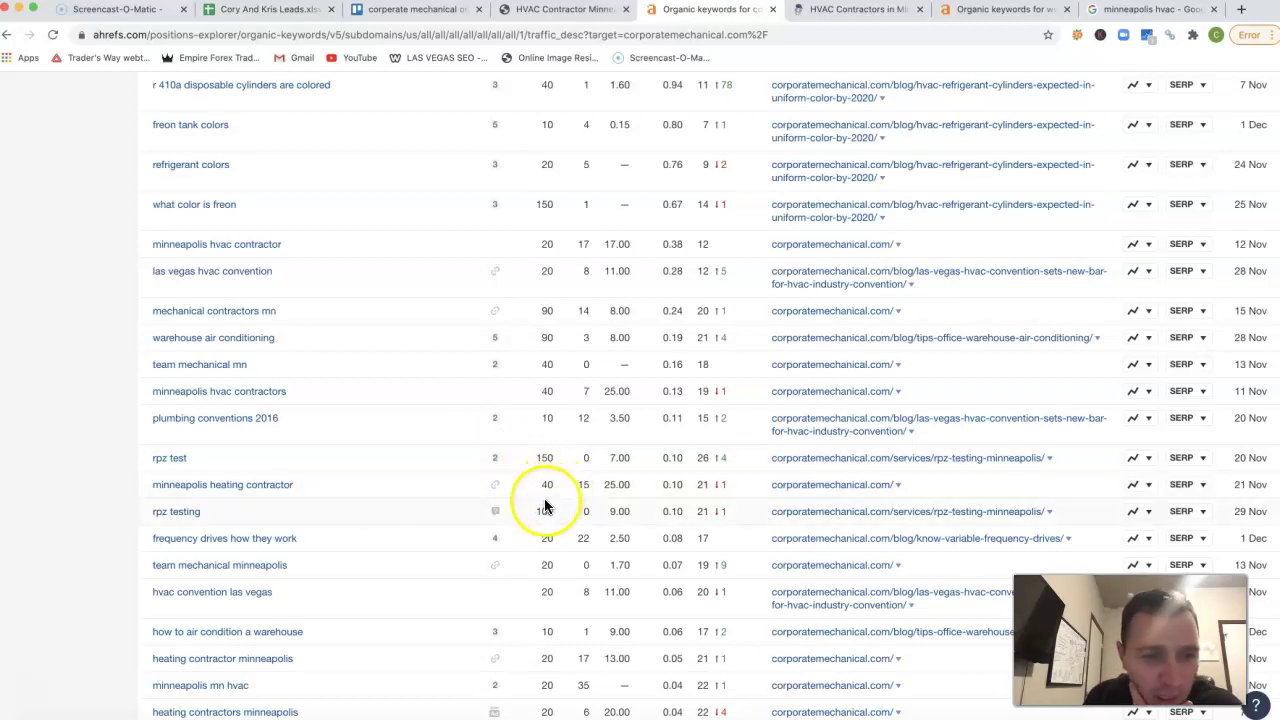
pyautogui.scroll(-2, 545, 507)
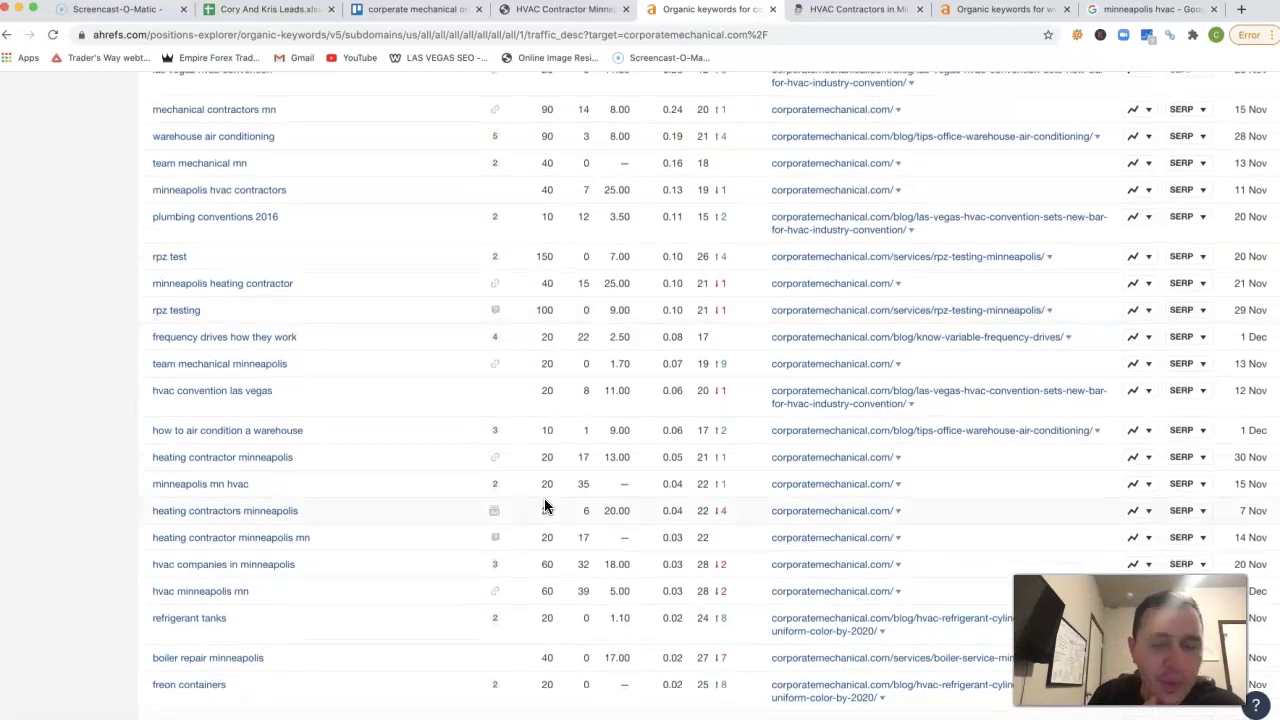
# View the competitor site resheatandair.com and open its Ahrefs overview to check organic keywords and traffic
pyautogui.click(851, 10)
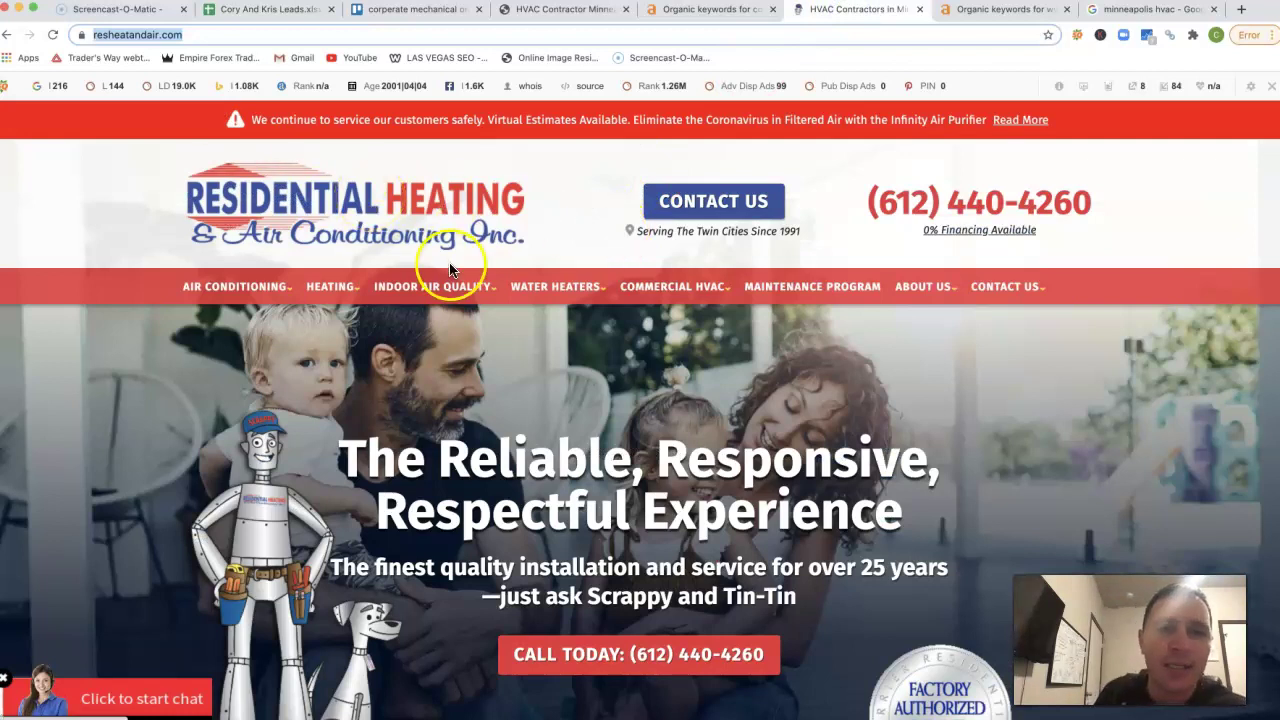
pyautogui.click(999, 10)
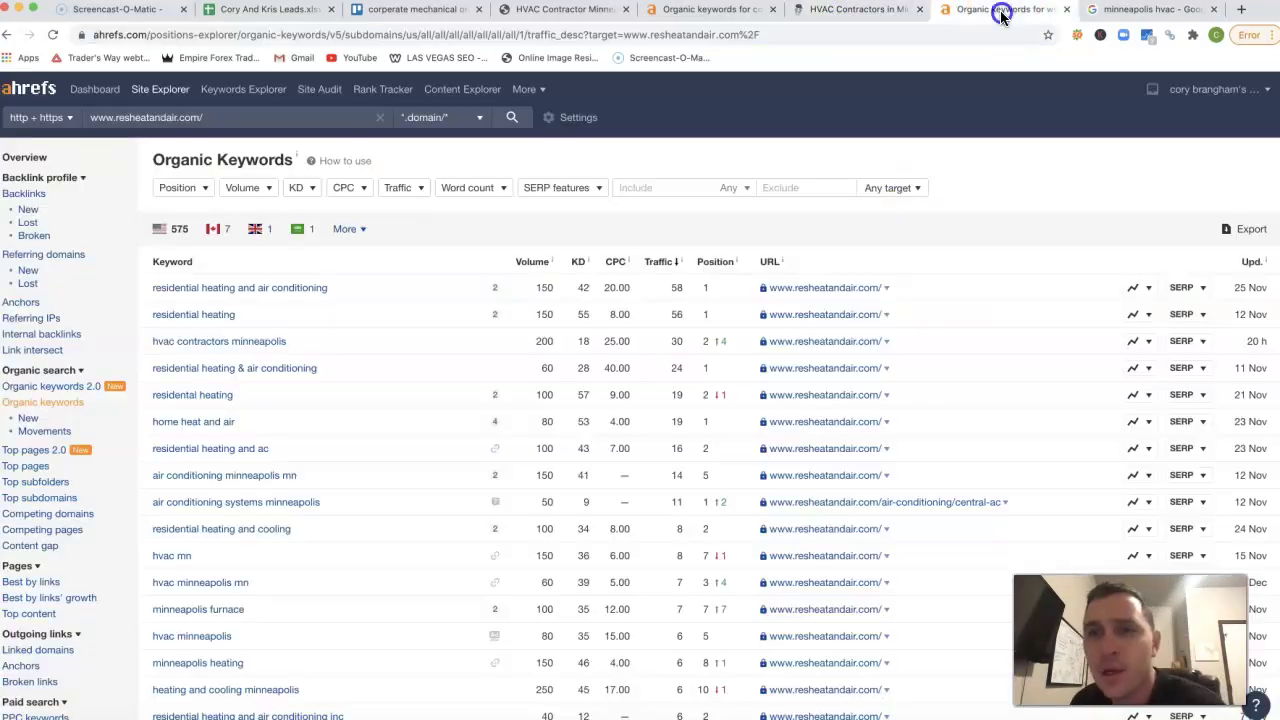
pyautogui.click(26, 160)
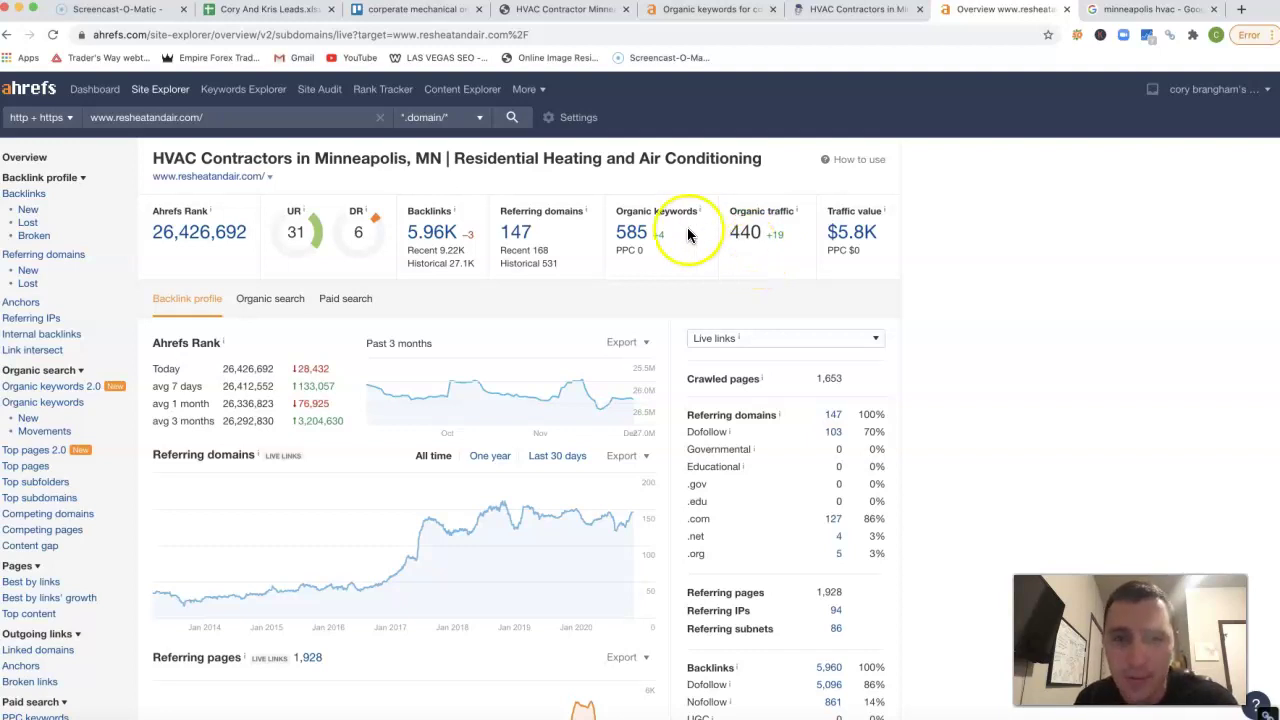
pyautogui.click(633, 236)
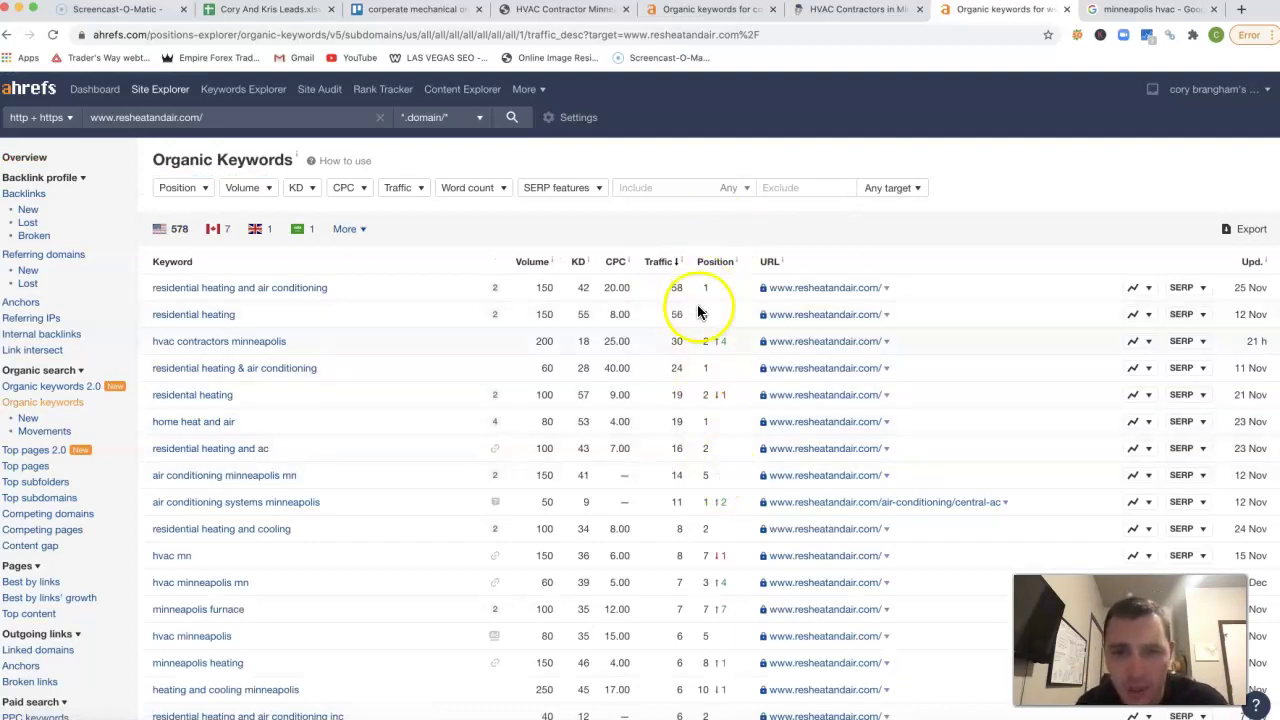
pyautogui.scroll(-3, 709, 500)
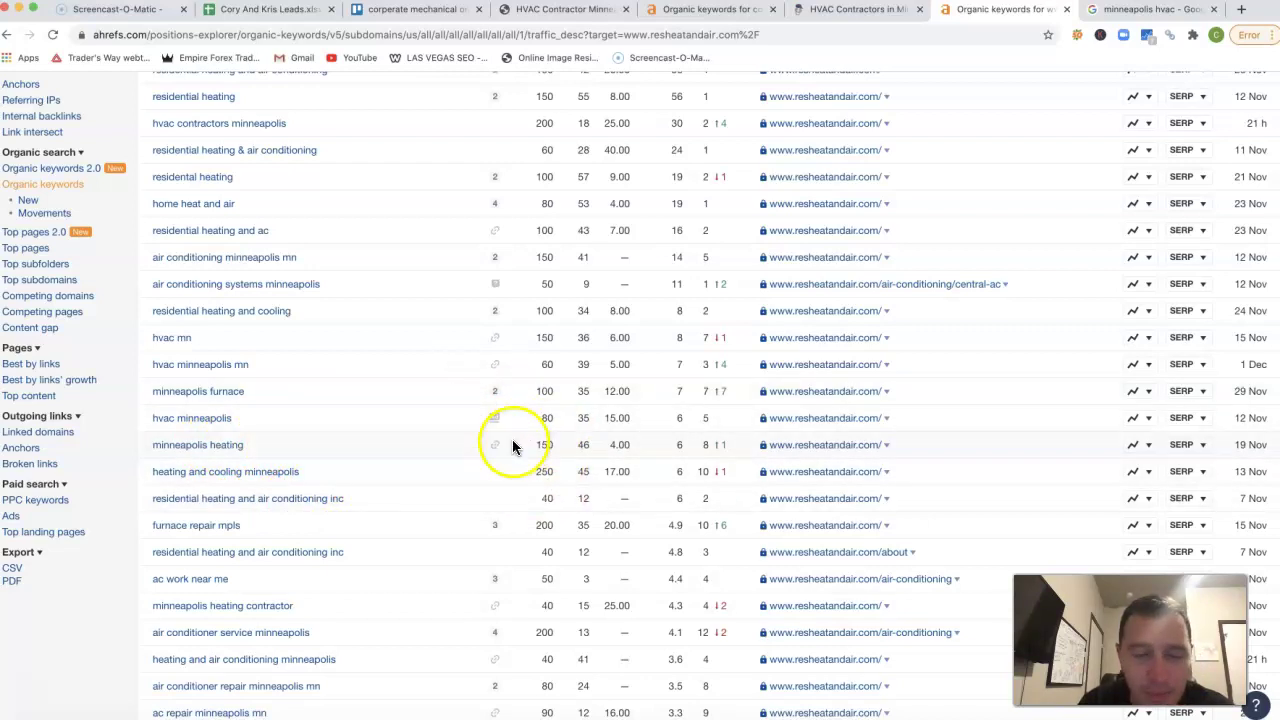
pyautogui.scroll(3, 297, 519)
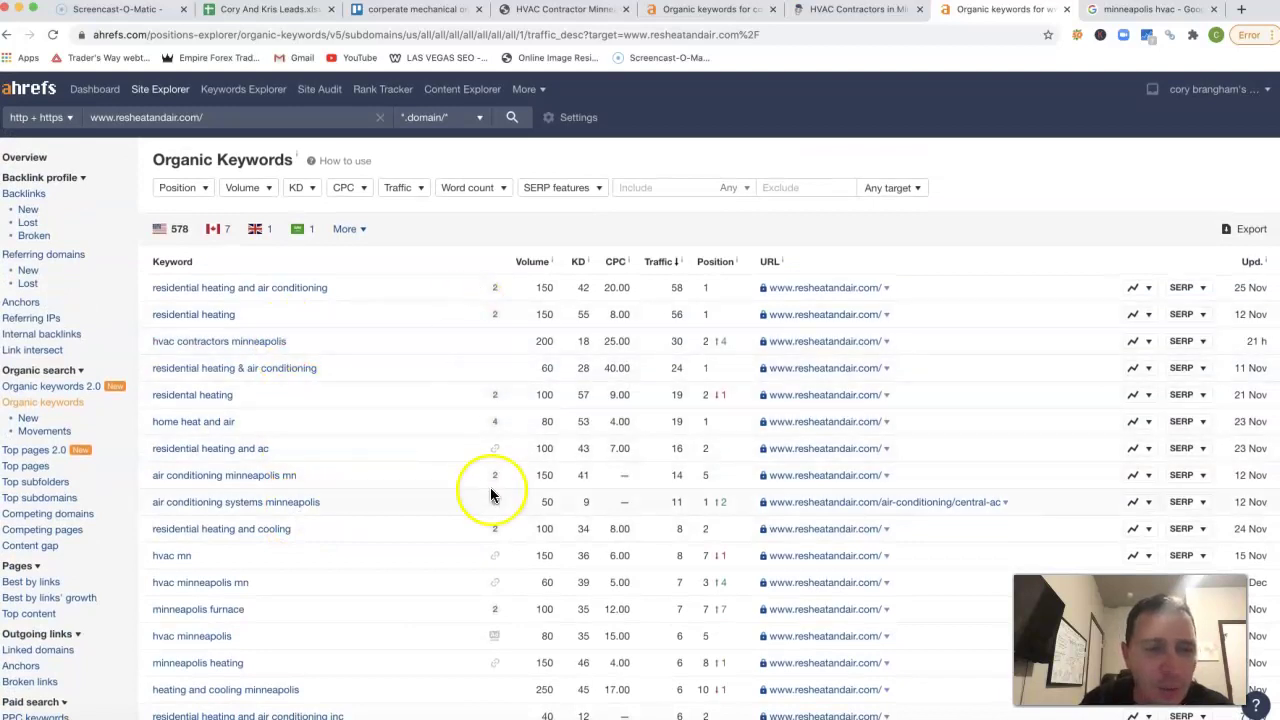
pyautogui.scroll(-2, 491, 491)
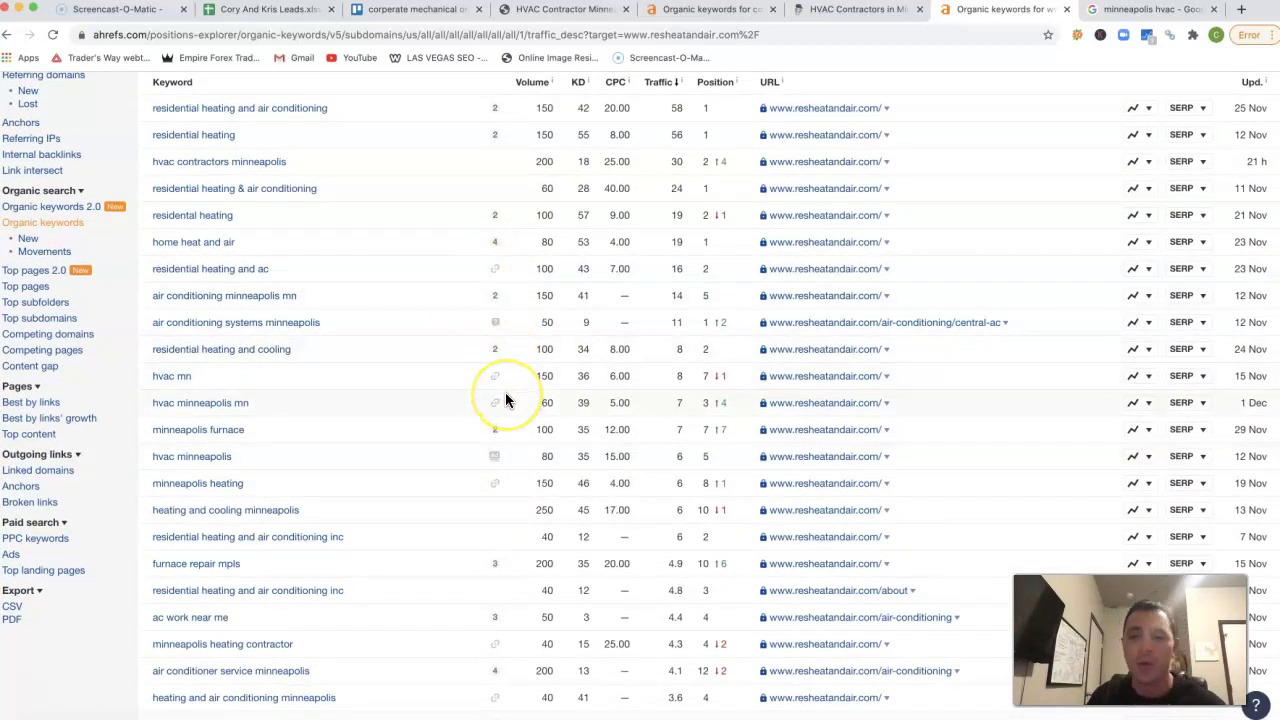